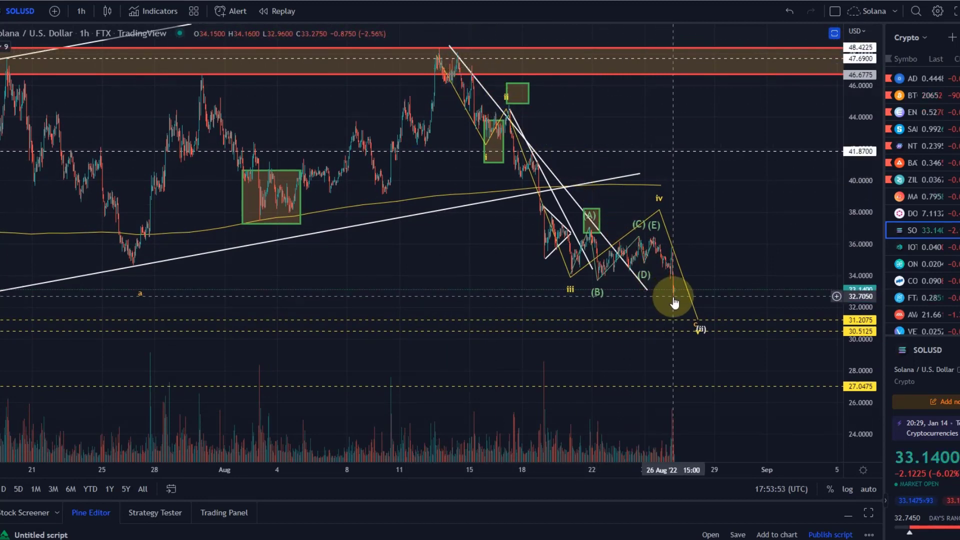
- Examine the yellow wave iii, iv and v count and the (A) to (E) triangle against the 31.2075 and 30.5125 levels
scroll(625, 269, up, 3)
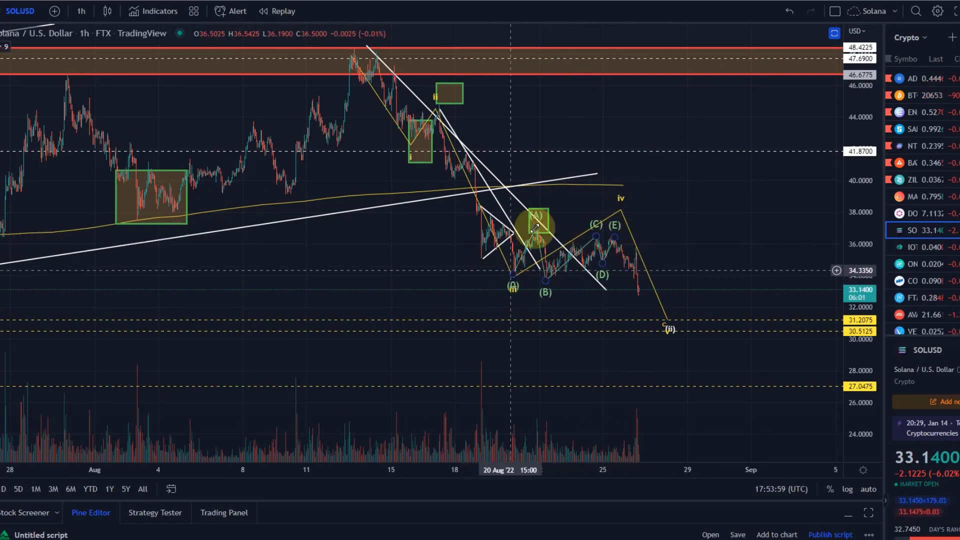
click(589, 249)
click(513, 289)
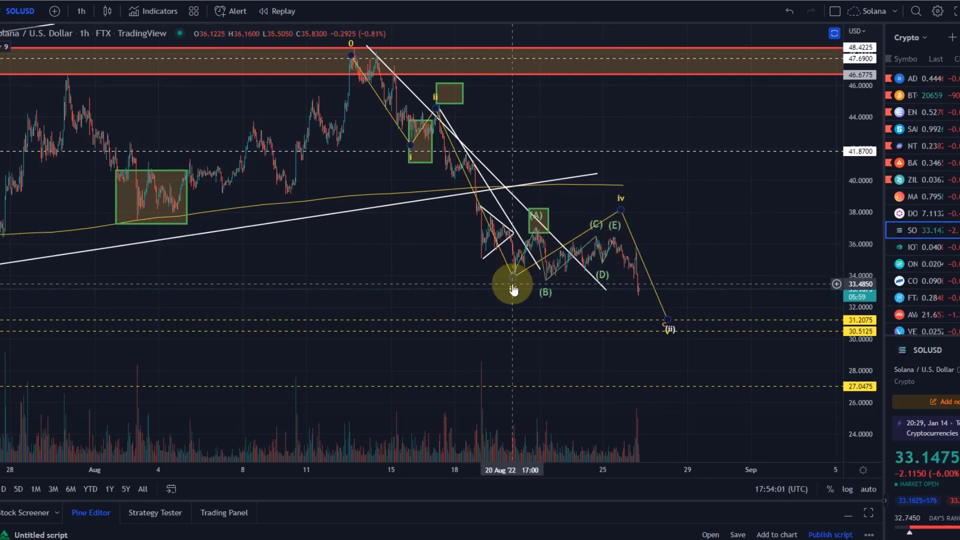
click(616, 229)
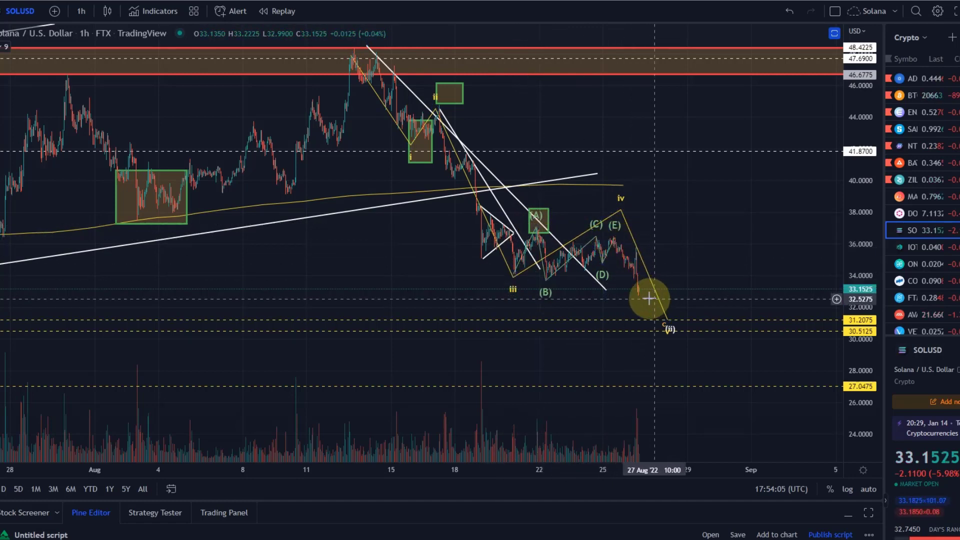
click(600, 246)
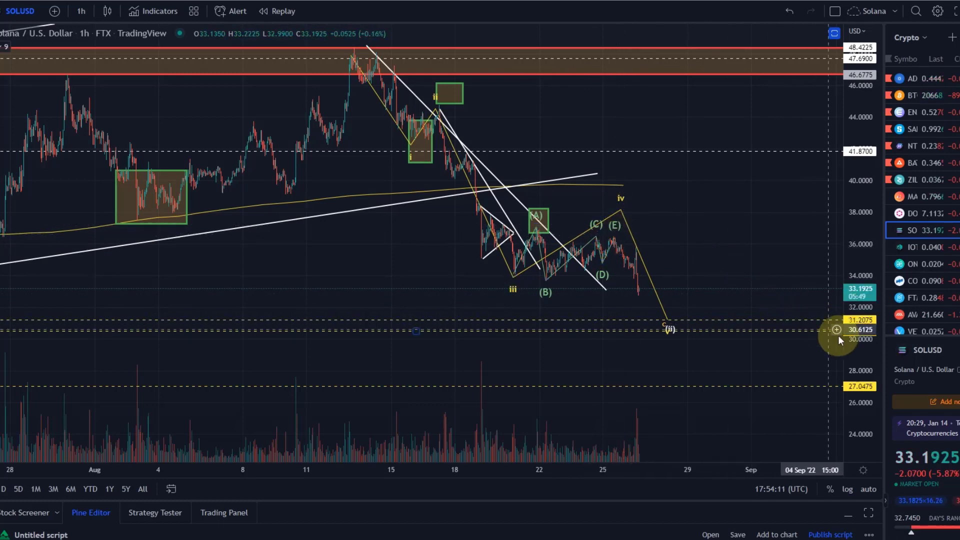
drag(850, 334, 785, 249)
scroll(785, 249, up, 3)
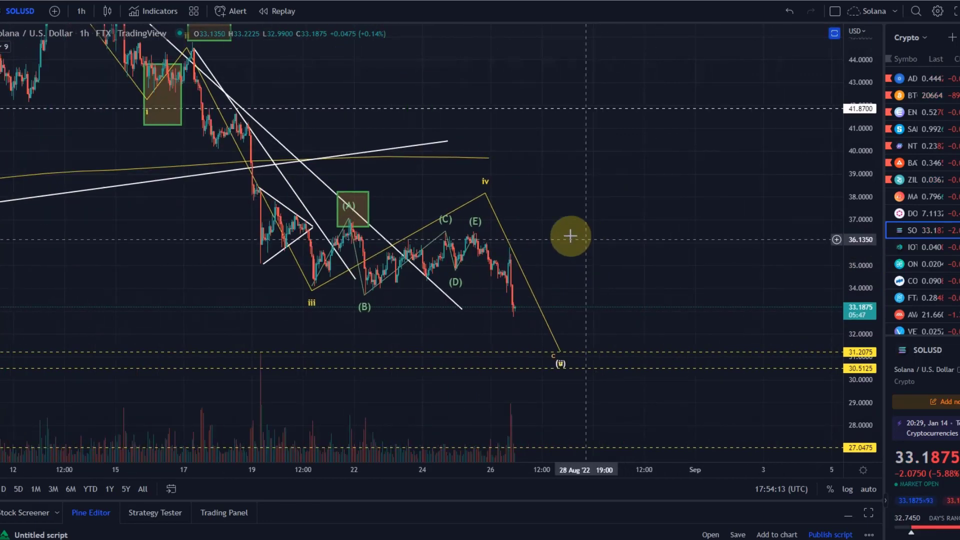
click(476, 233)
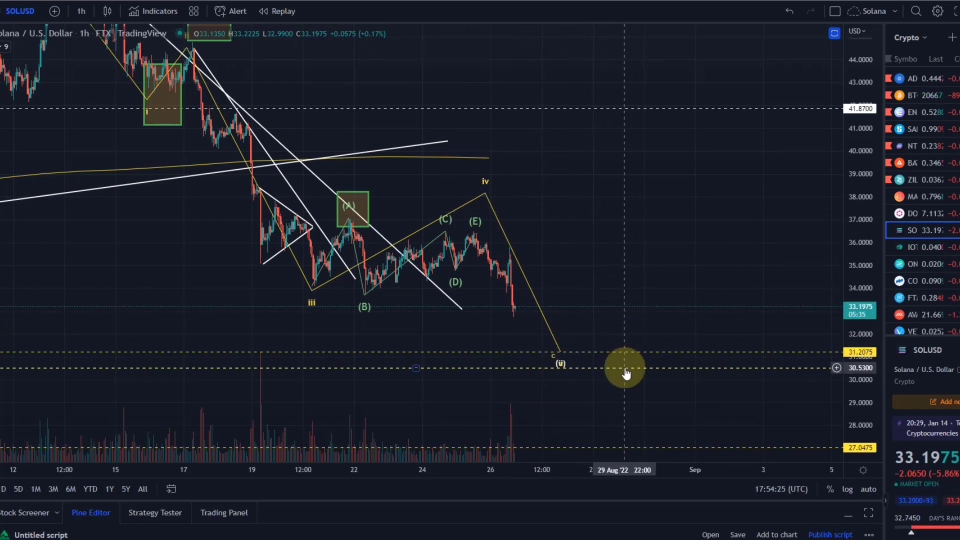
scroll(645, 365, down, 1)
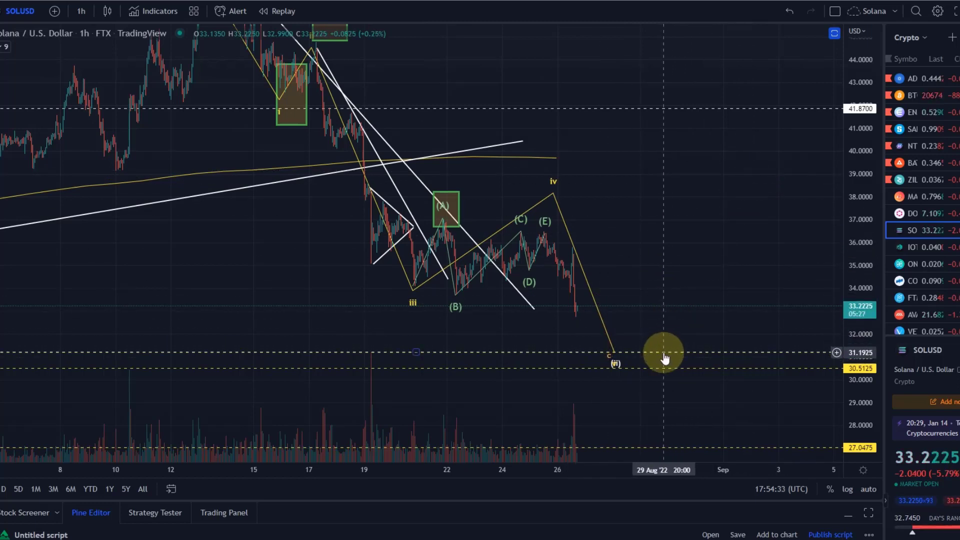
- Draw a Fibonacci retracement from about 25.78 on 20 June up to about 47.75 on 3 September
scroll(664, 357, down, 5)
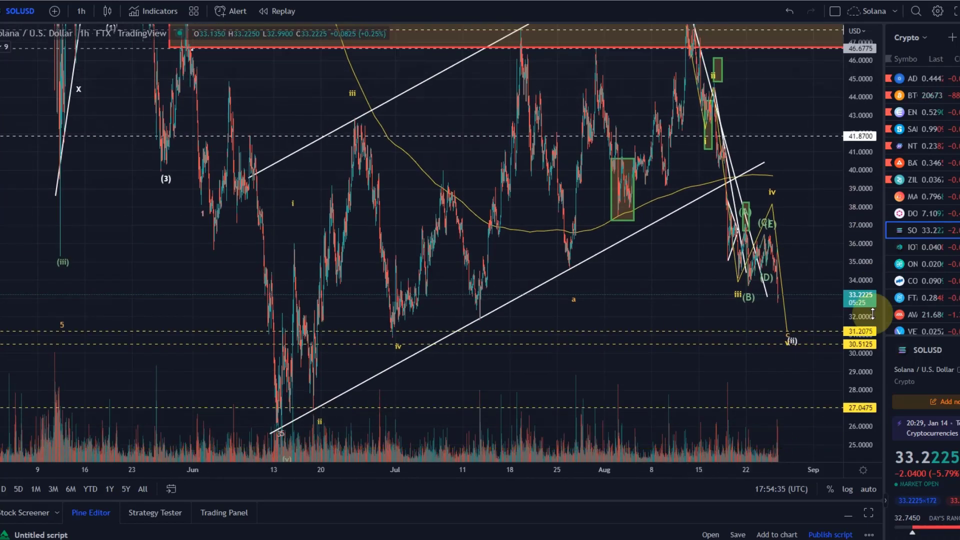
drag(872, 313, 874, 397)
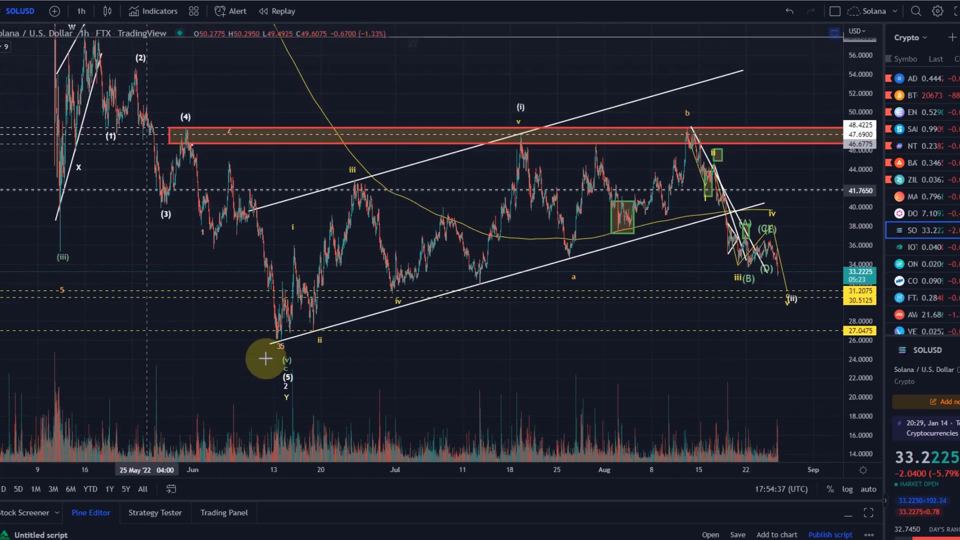
click(321, 340)
drag(322, 341, 831, 134)
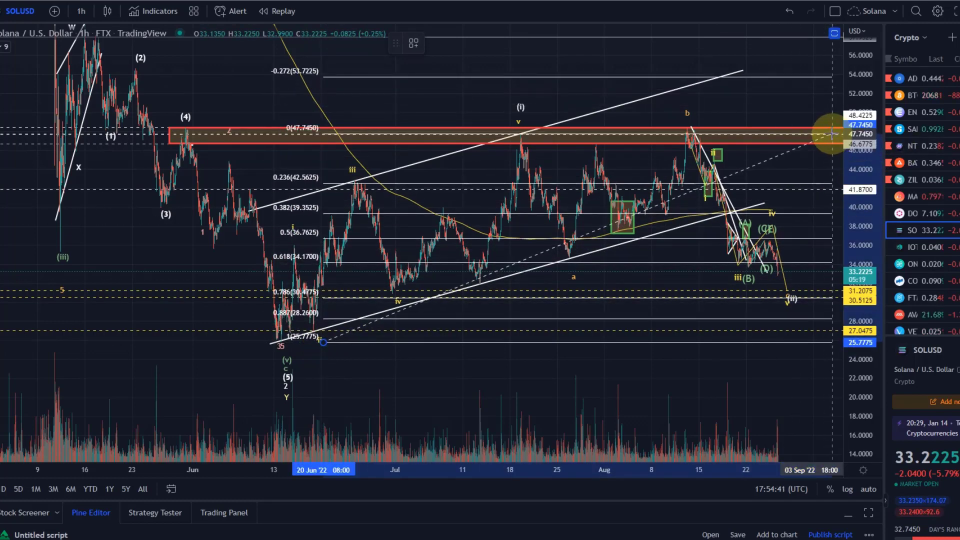
click(836, 134)
click(204, 307)
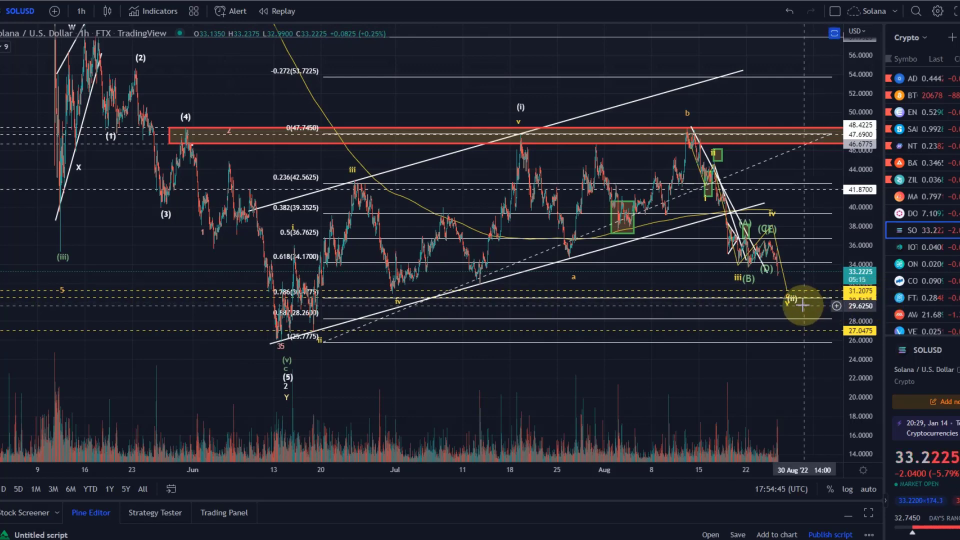
- Check the retracement levels against the wave (ii) target, and delete the Fibonacci retracement
click(788, 299)
click(431, 332)
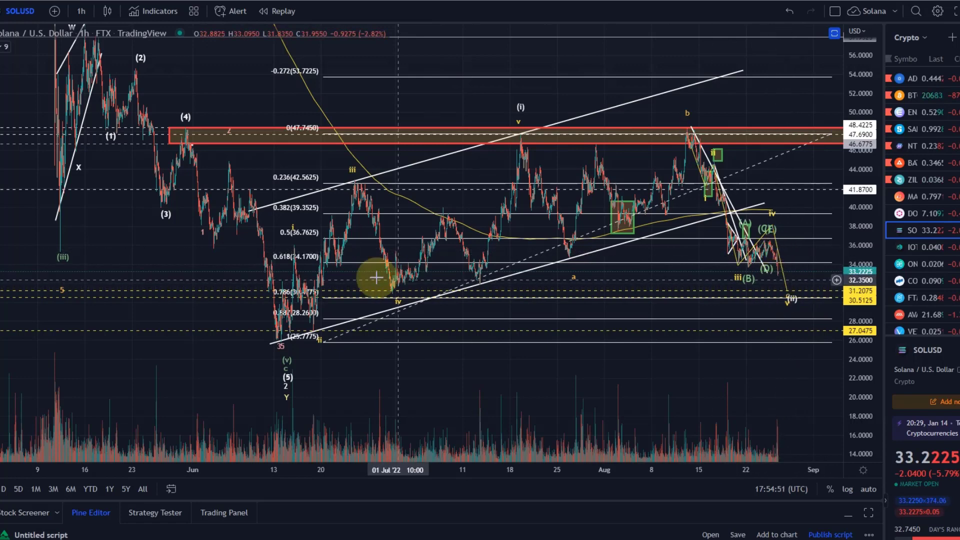
click(291, 258)
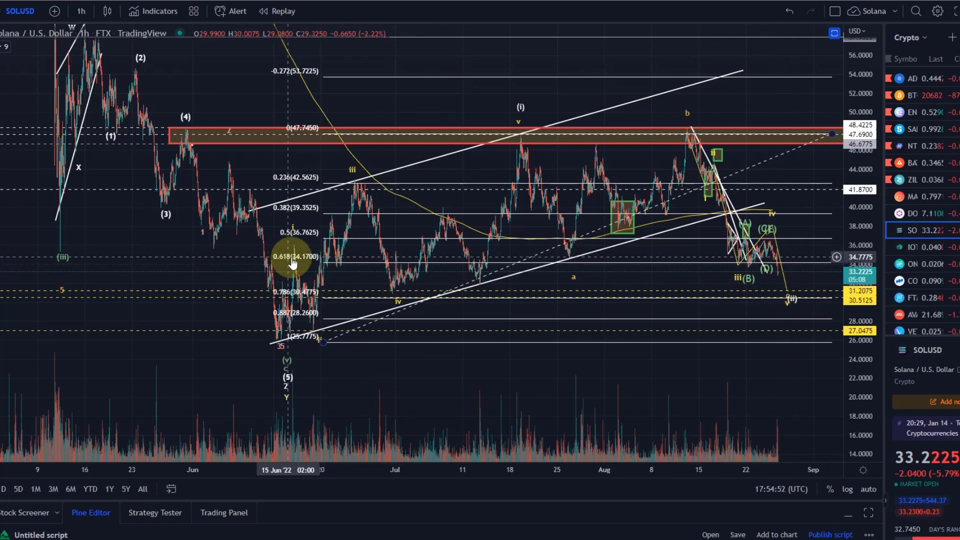
click(791, 270)
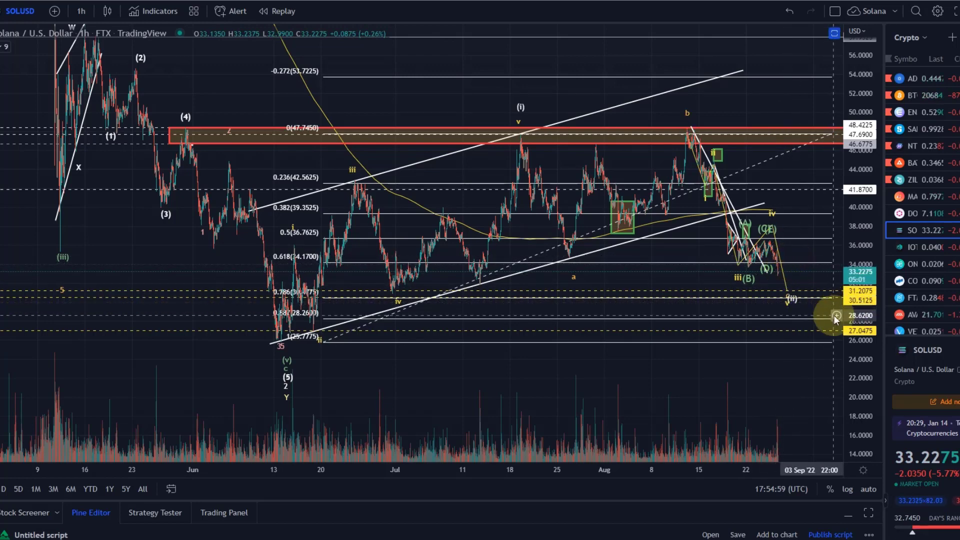
click(794, 295)
click(789, 265)
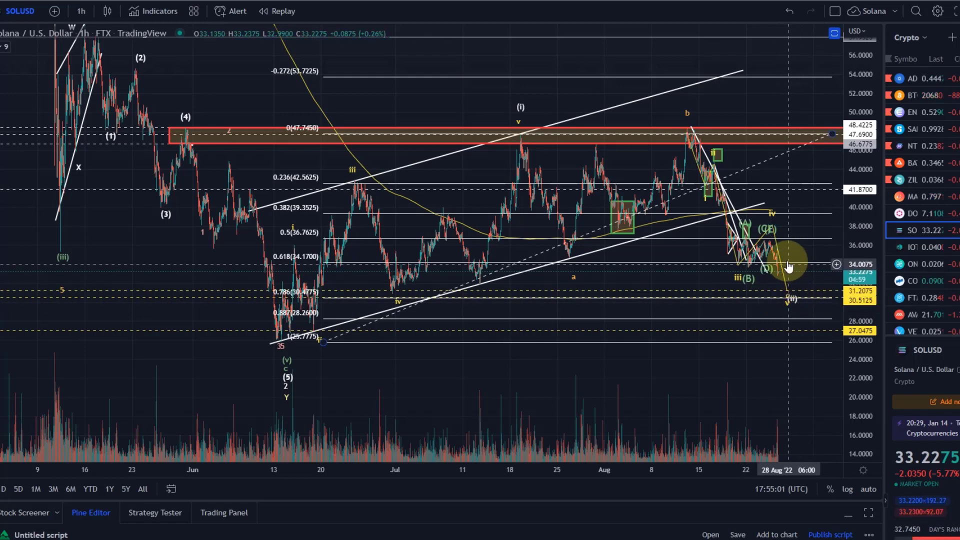
click(791, 264)
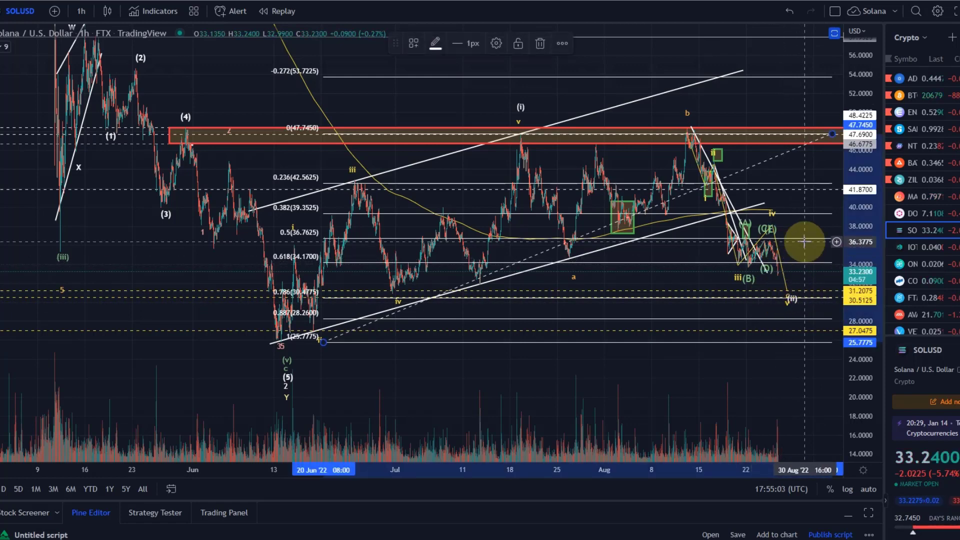
key(Delete)
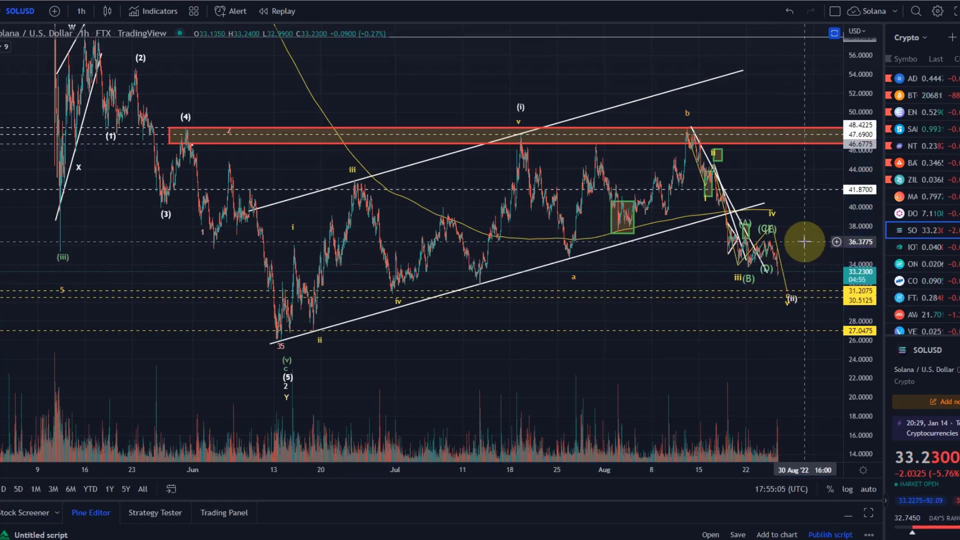
- Delete the long descending white trendline that starts at the 13 August high
scroll(804, 242, up, 4)
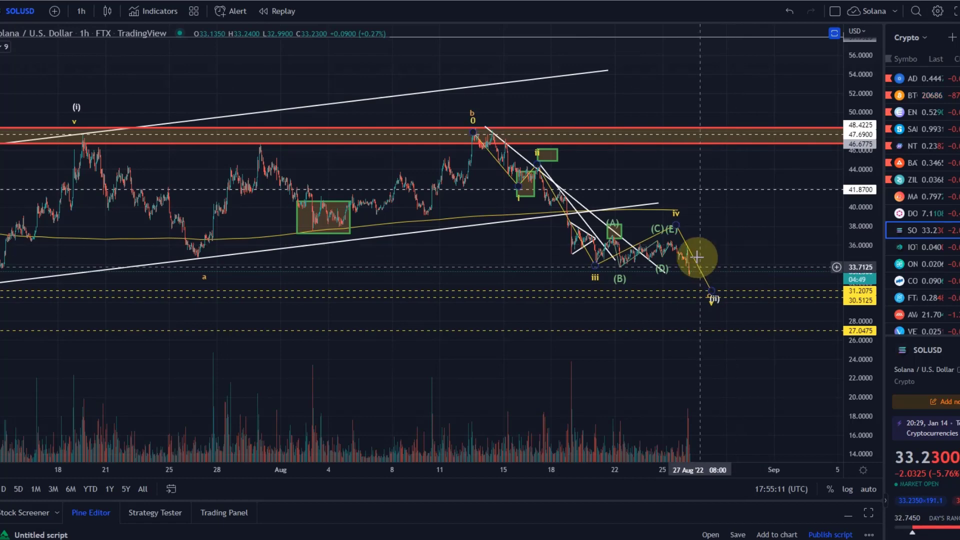
scroll(702, 270, up, 3)
drag(853, 334, 876, 159)
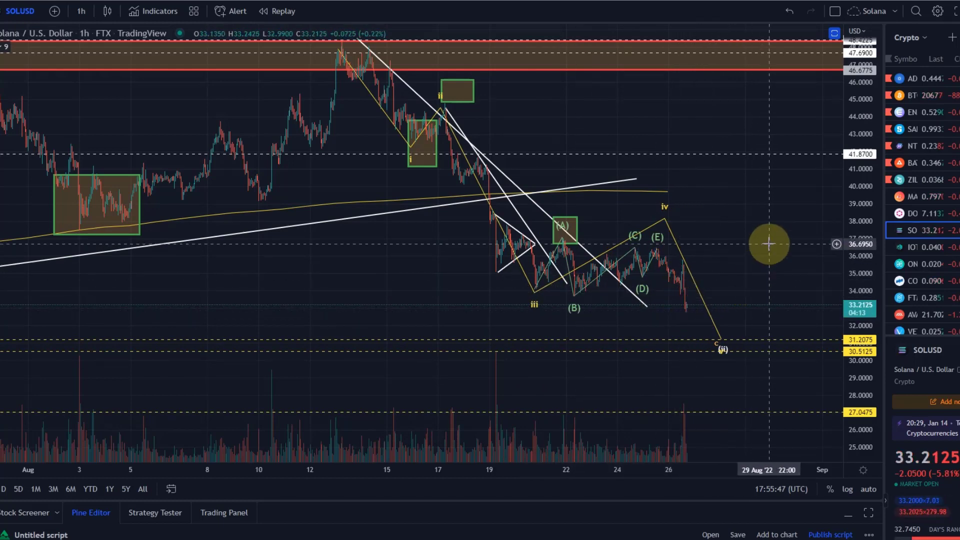
drag(766, 245, 705, 283)
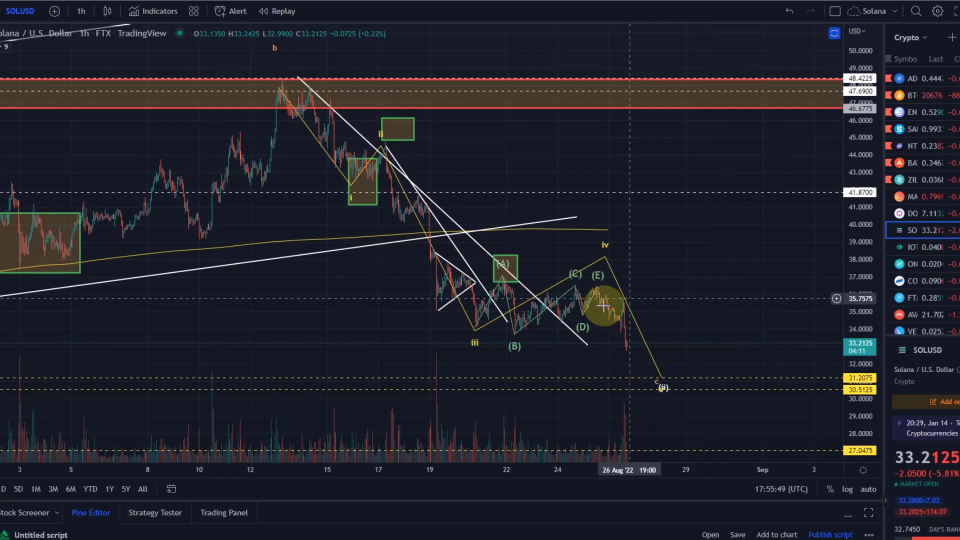
click(589, 343)
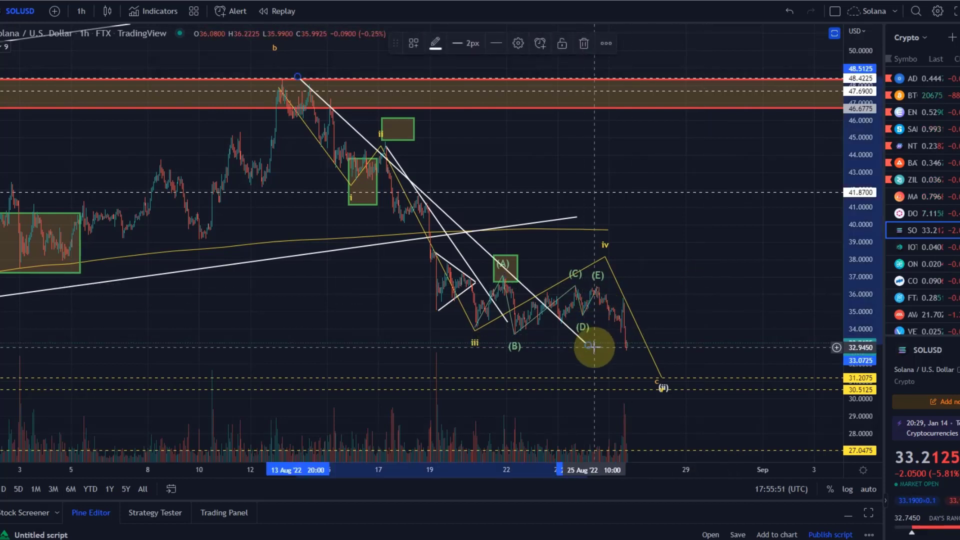
key(Delete)
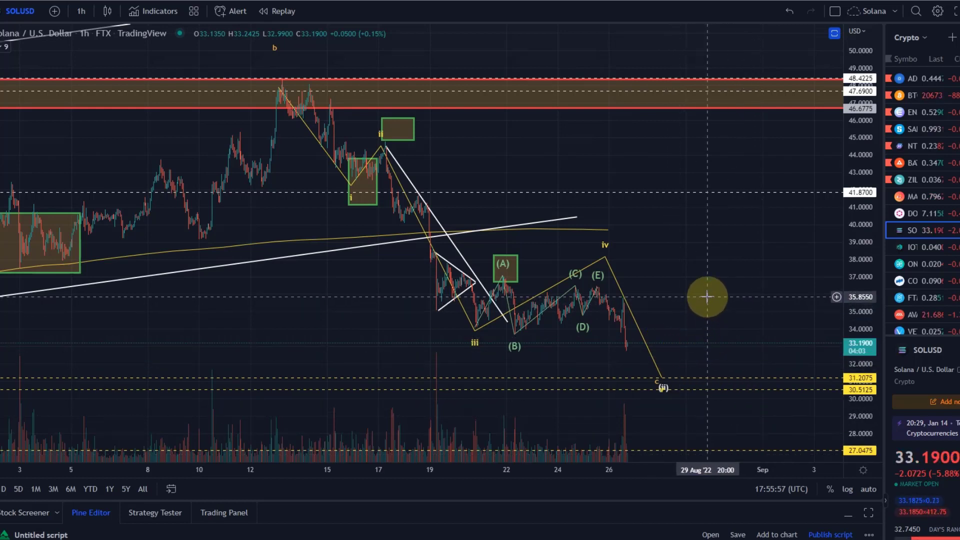
- Move the wave v endpoint to about 31.59 on 27 August and add a horizontal line at 35.79
click(664, 380)
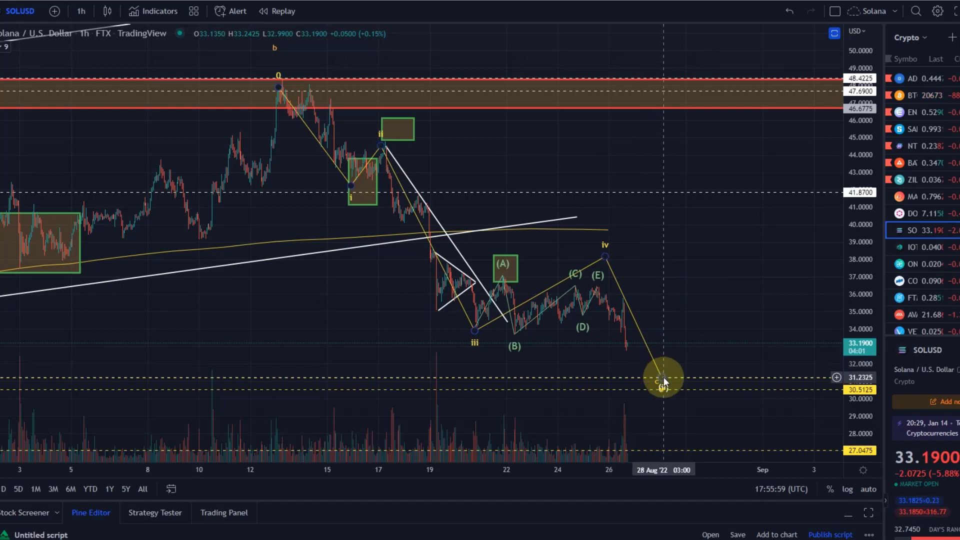
mouse_move(663, 380)
mouse_down()
mouse_move(659, 364)
mouse_move(637, 358)
mouse_move(629, 368)
mouse_move(651, 379)
mouse_move(643, 362)
mouse_move(640, 376)
mouse_up()
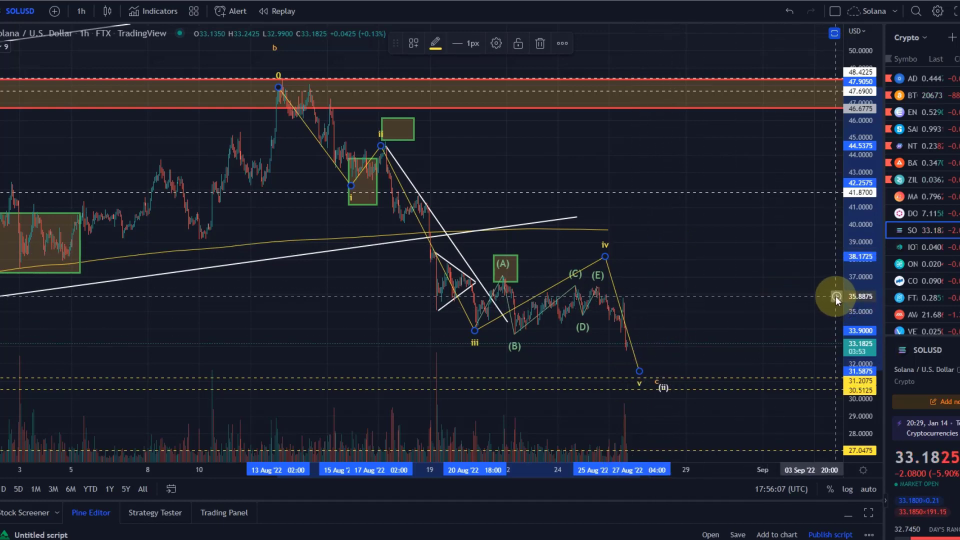
click(837, 297)
click(719, 456)
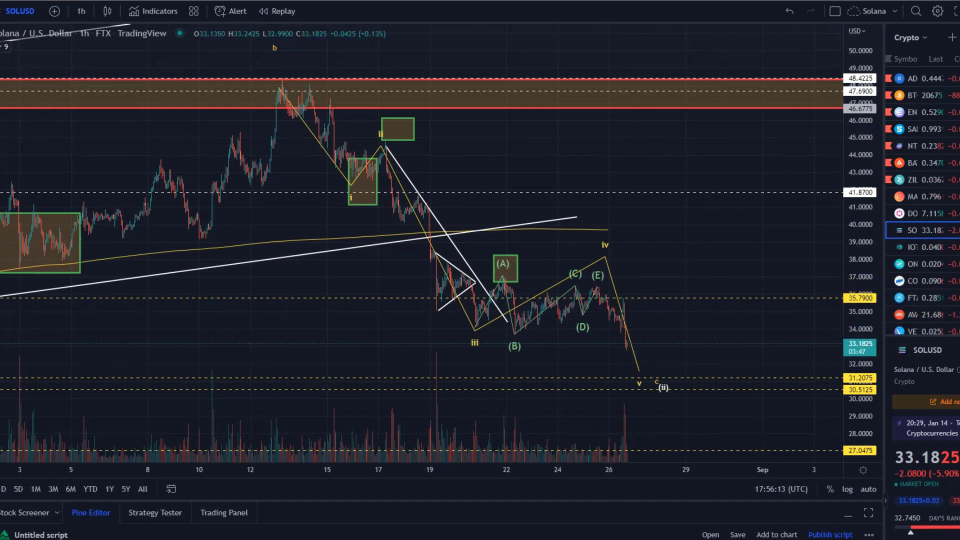
- Brush a freehand projection from the latest candle through the 35.79 line up to about 43, and delete it
mouse_move(626, 345)
mouse_down()
mouse_move(636, 353)
mouse_move(658, 315)
mouse_up()
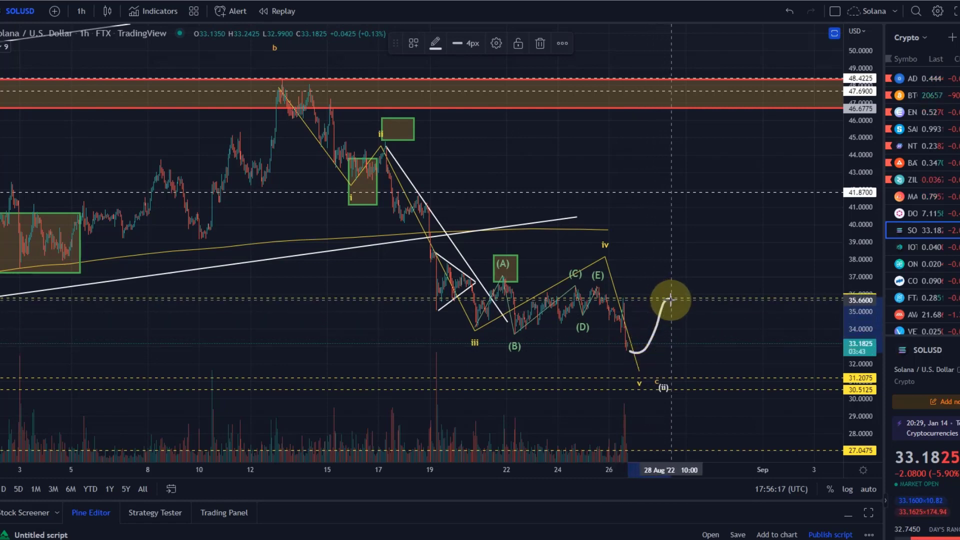
mouse_move(679, 306)
mouse_down()
mouse_move(689, 290)
mouse_move(702, 299)
mouse_move(716, 286)
mouse_up()
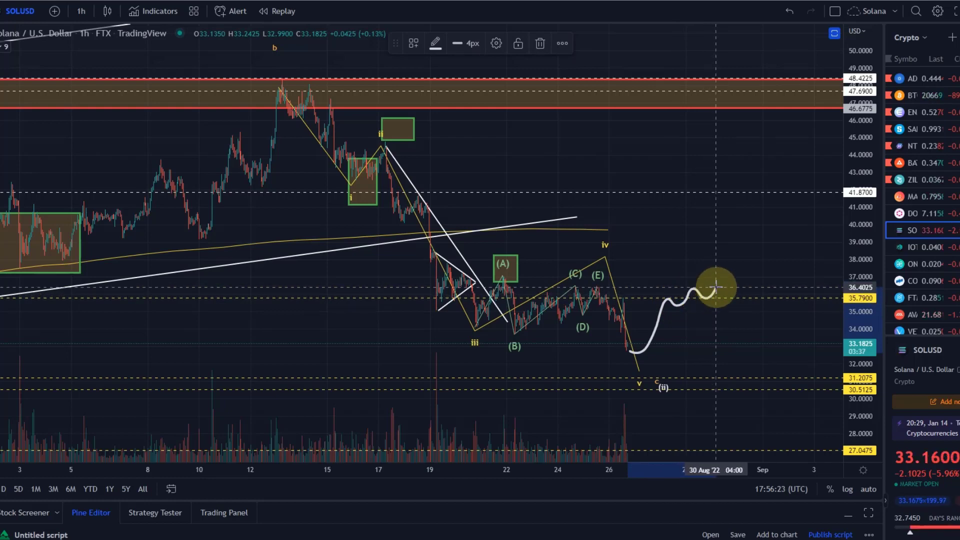
drag(716, 286, 782, 170)
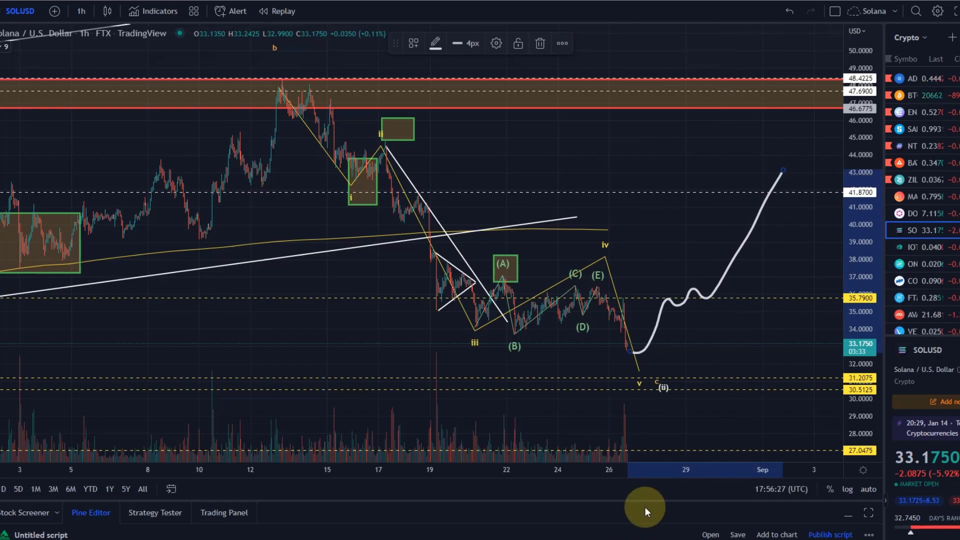
key(Delete)
- Review the whole ascending channel since June and switch the chart interval to 4 hours
scroll(666, 342, down, 4)
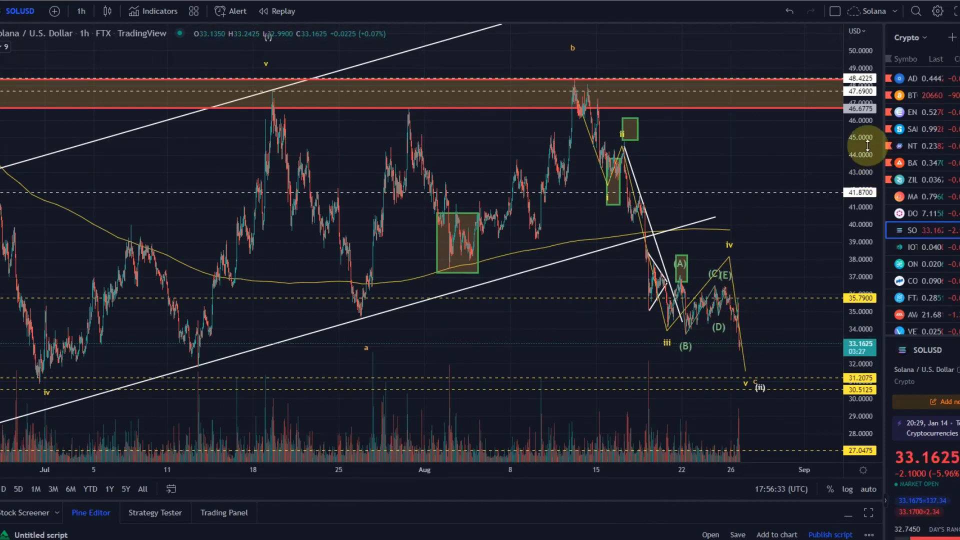
drag(857, 145, 861, 275)
scroll(805, 286, down, 3)
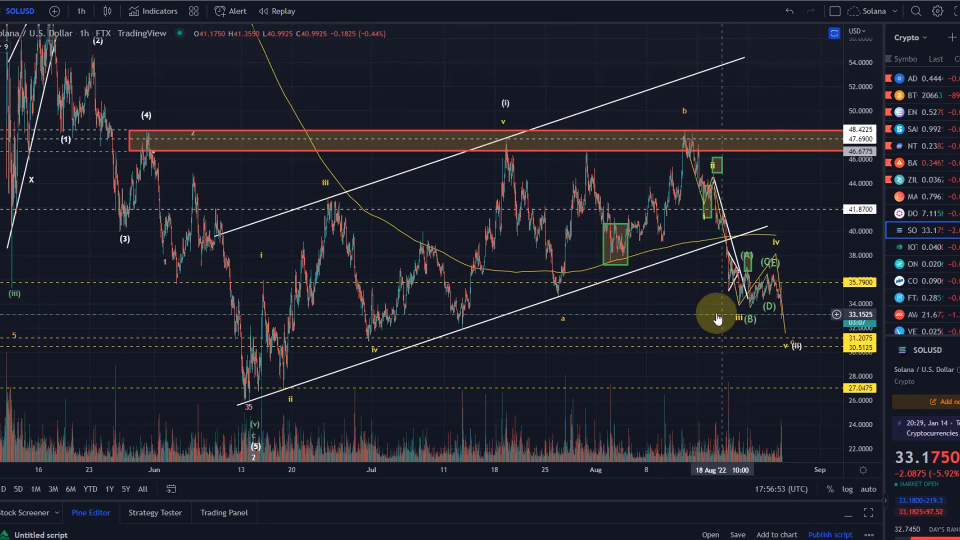
drag(710, 315, 638, 283)
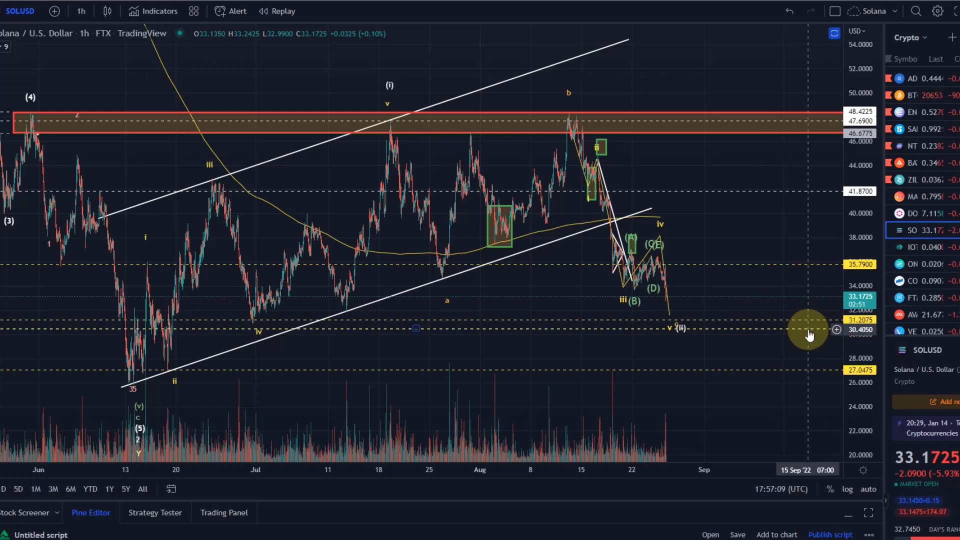
scroll(355, 168, down, 1)
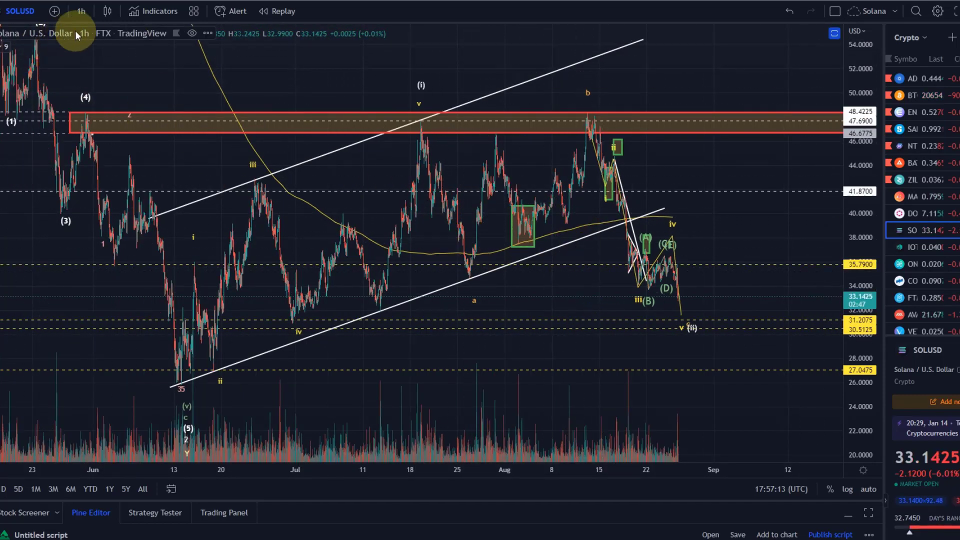
click(82, 11)
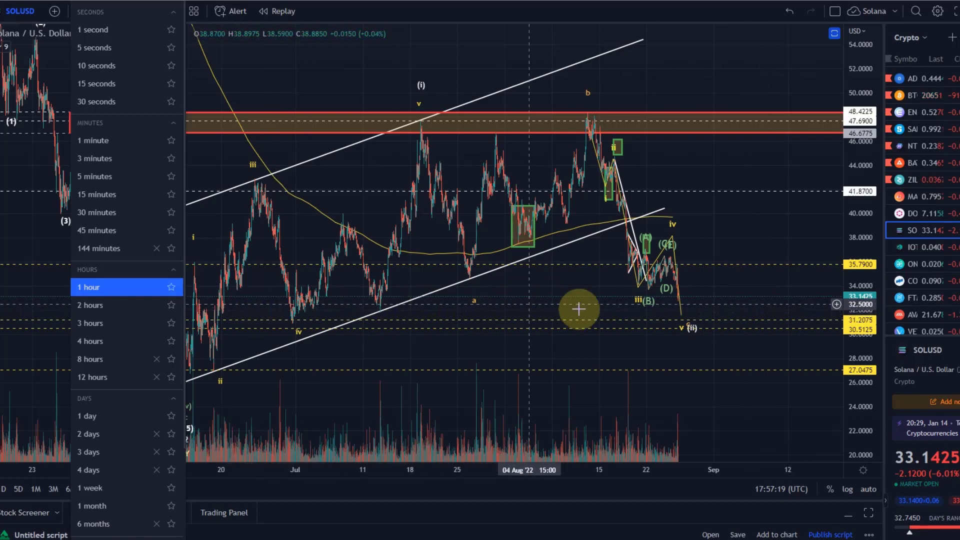
click(705, 251)
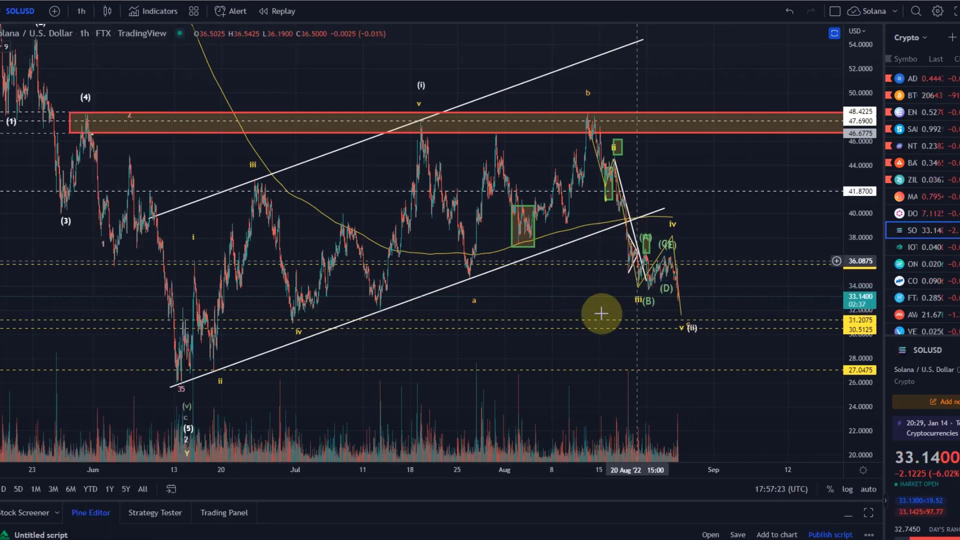
click(70, 11)
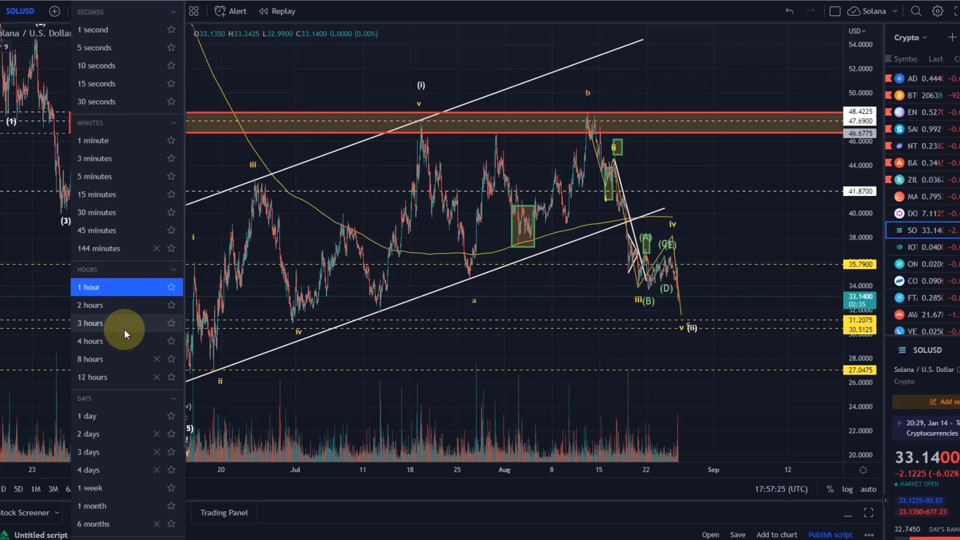
click(125, 341)
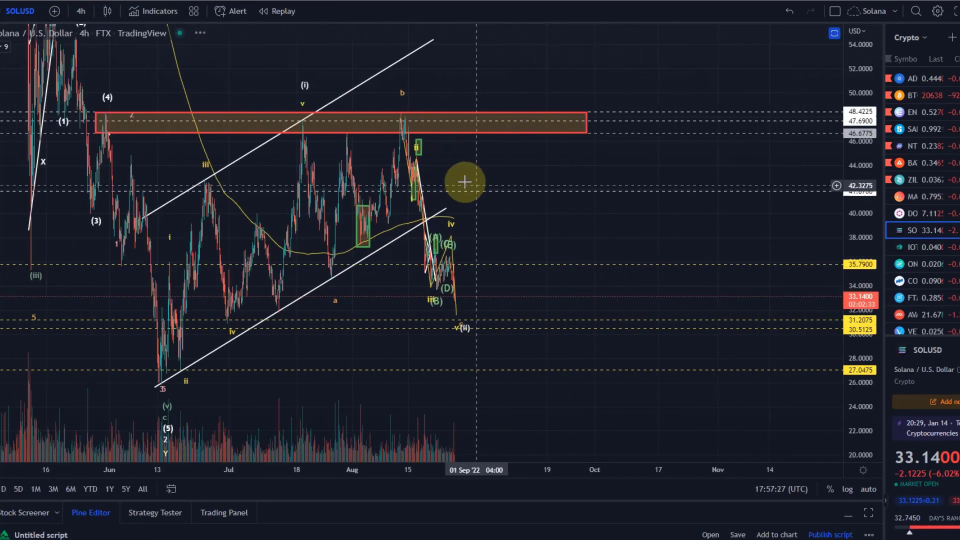
- Examine the MACD and RSI panes beneath the 4-hour price chart around the August lows
scroll(654, 212, up, 5)
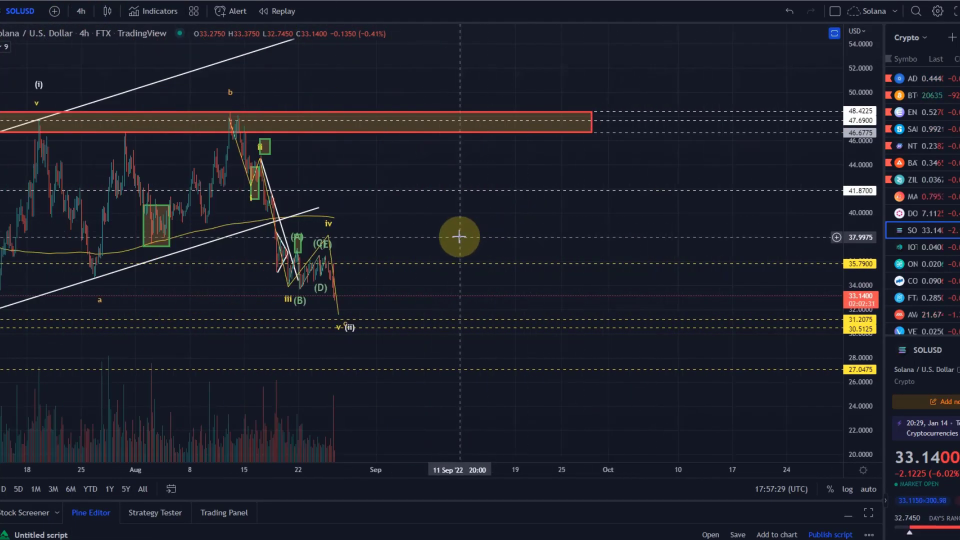
scroll(614, 206, up, 3)
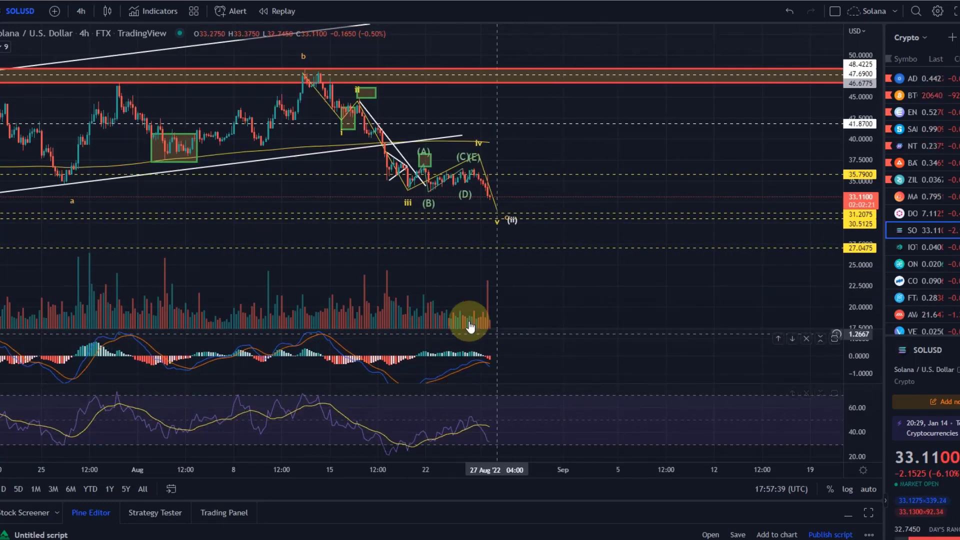
mouse_move(398, 451)
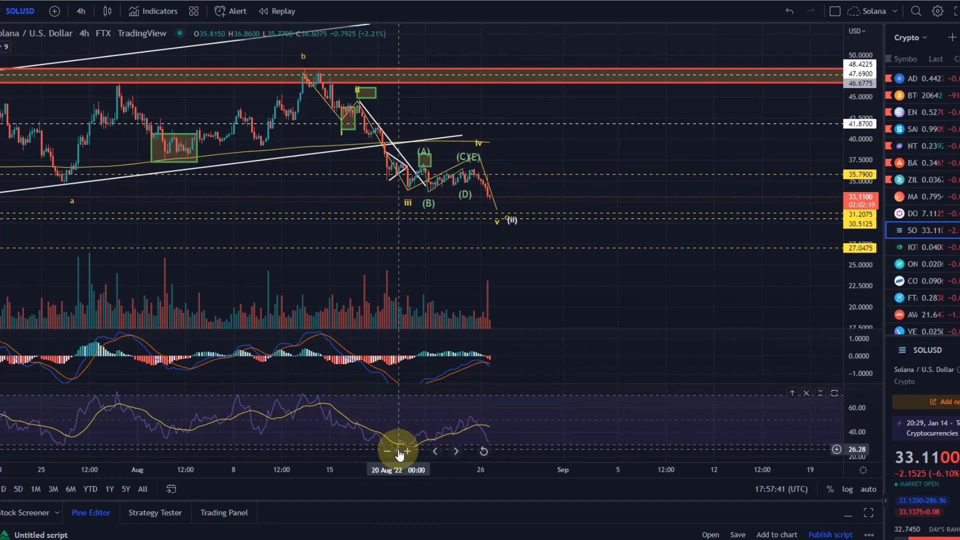